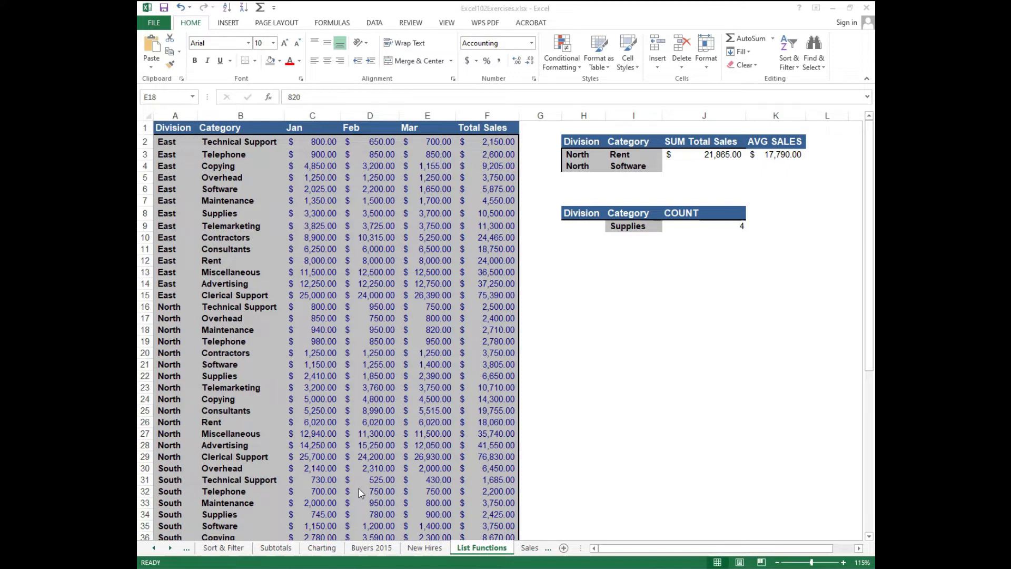
Insert two blank rows above the sales table's header row and make row 1 taller
left_click(143, 128)
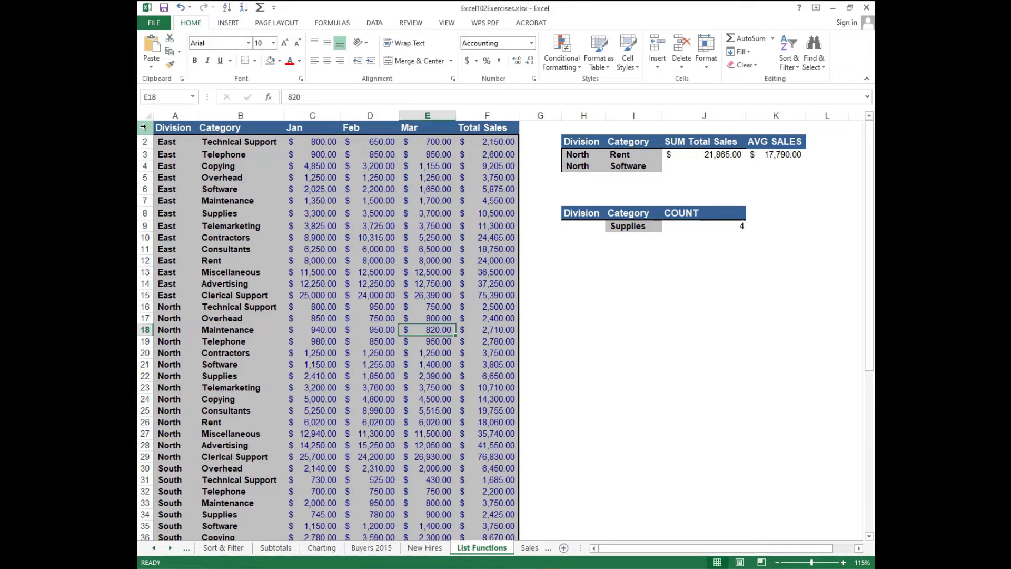
right_click(144, 127)
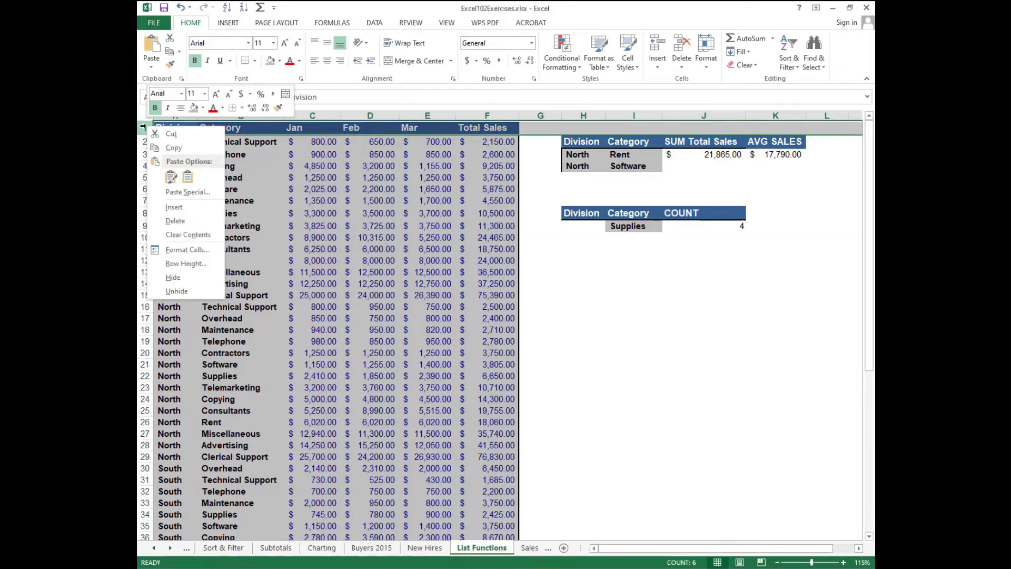
left_click(174, 207)
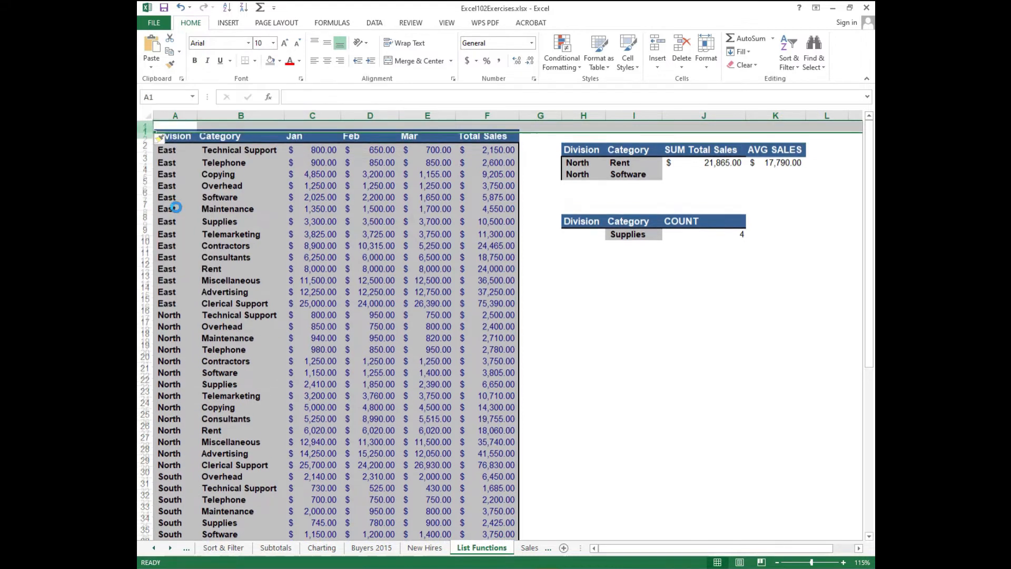
right_click(146, 127)
left_click(184, 209)
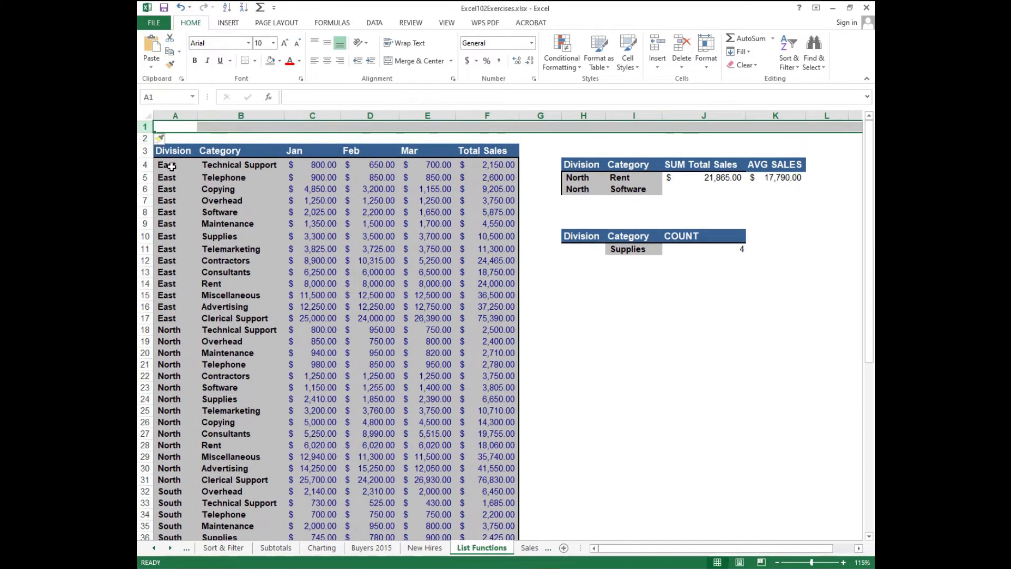
left_click_drag(146, 133, 146, 143)
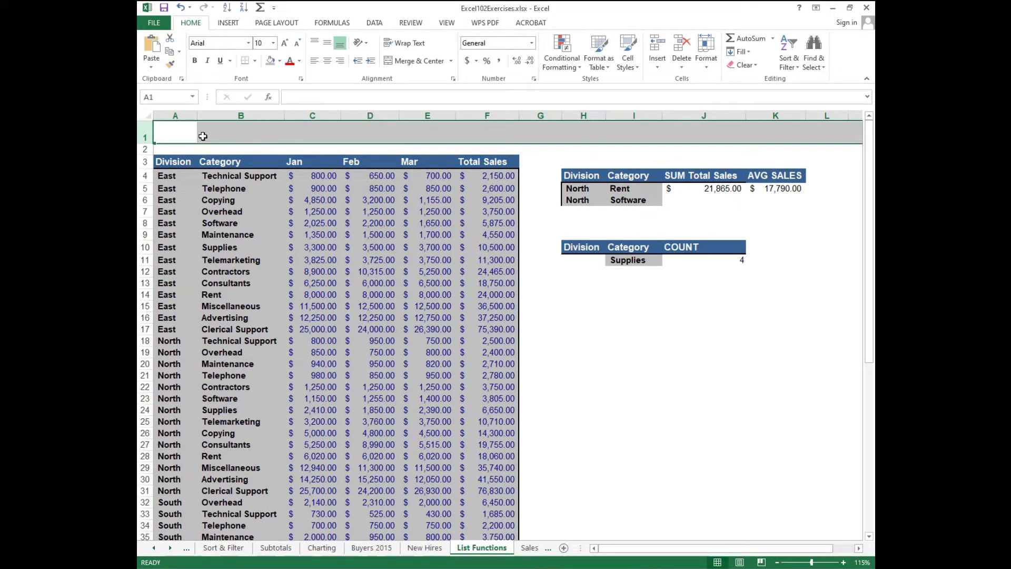
Enter =SUM(F4:F61) in cell E1 and widen column E to fit the amount
left_click(425, 134)
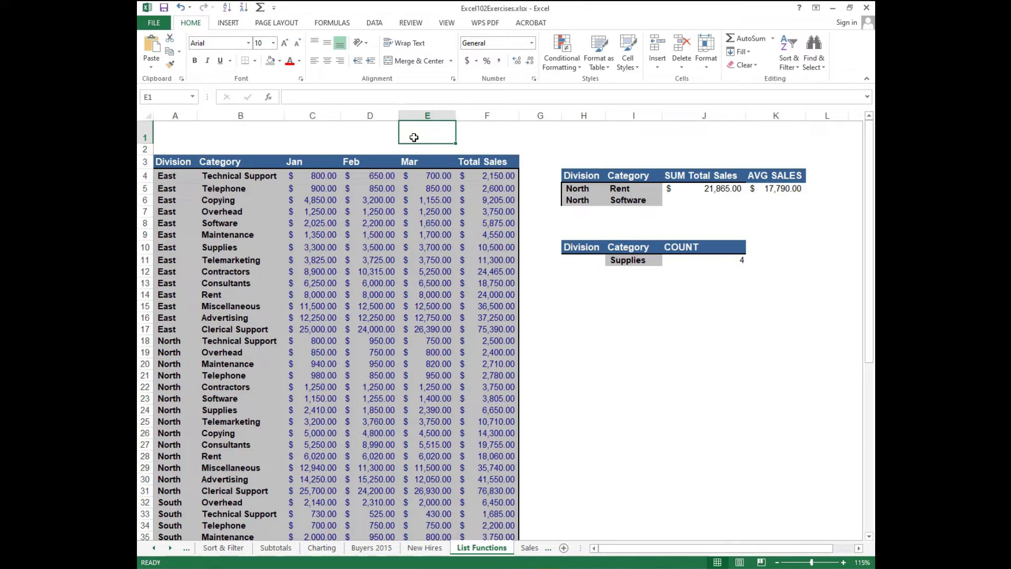
type("0")
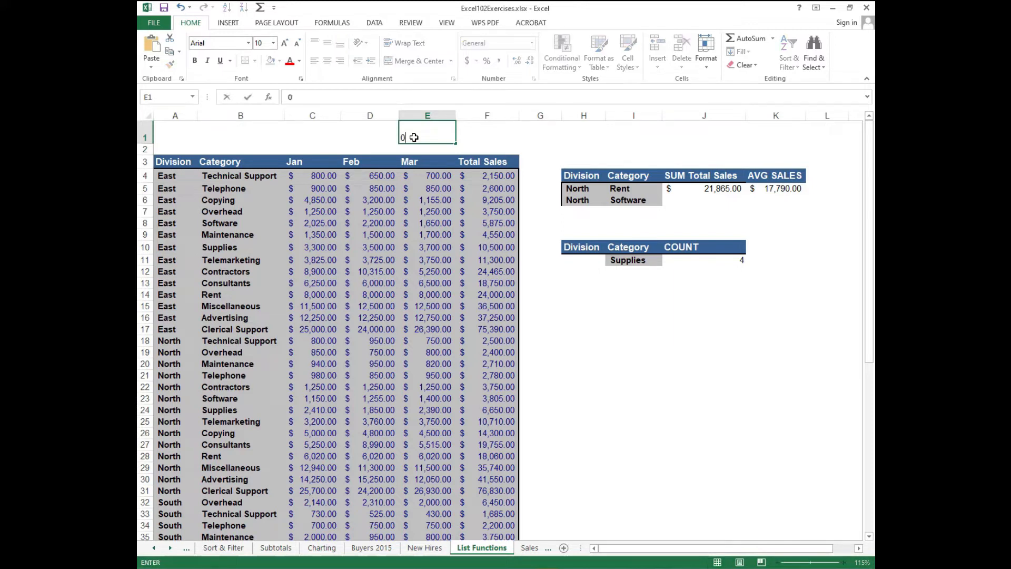
key("BackSpace")
type(")")
key("BackSpace")
type("_")
key("BackSpace")
type("+")
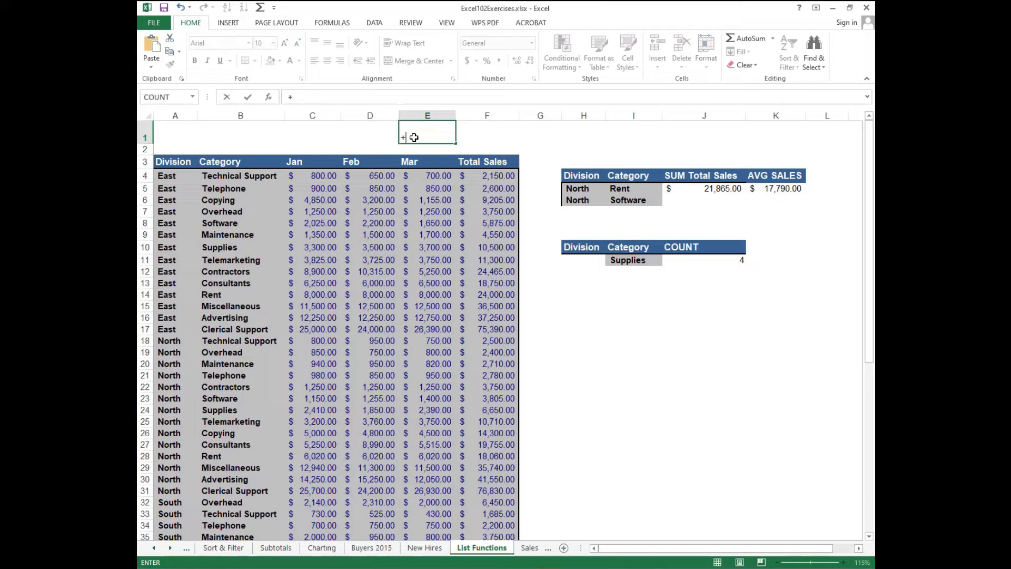
key("BackSpace")
type("=sum")
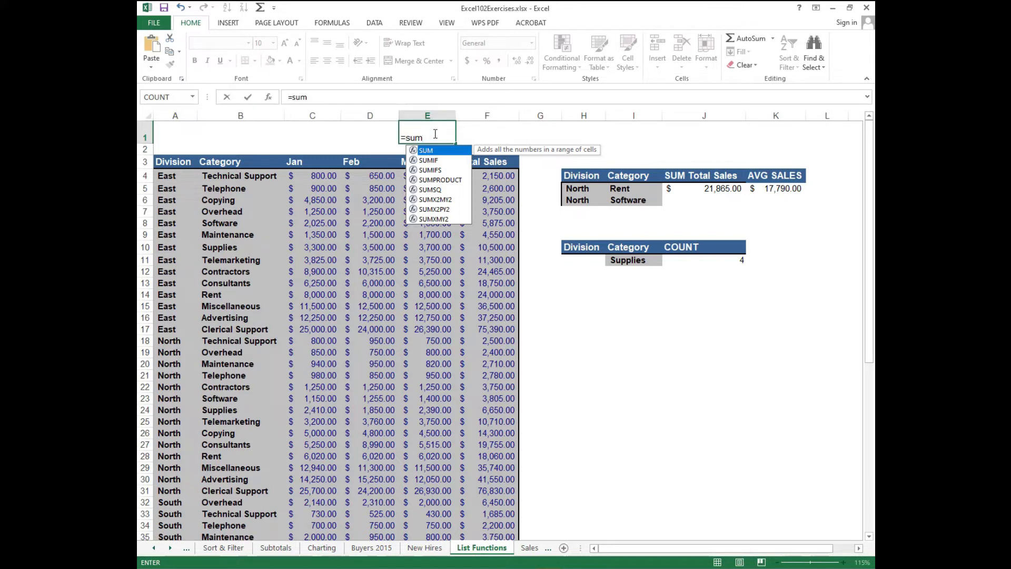
type("(")
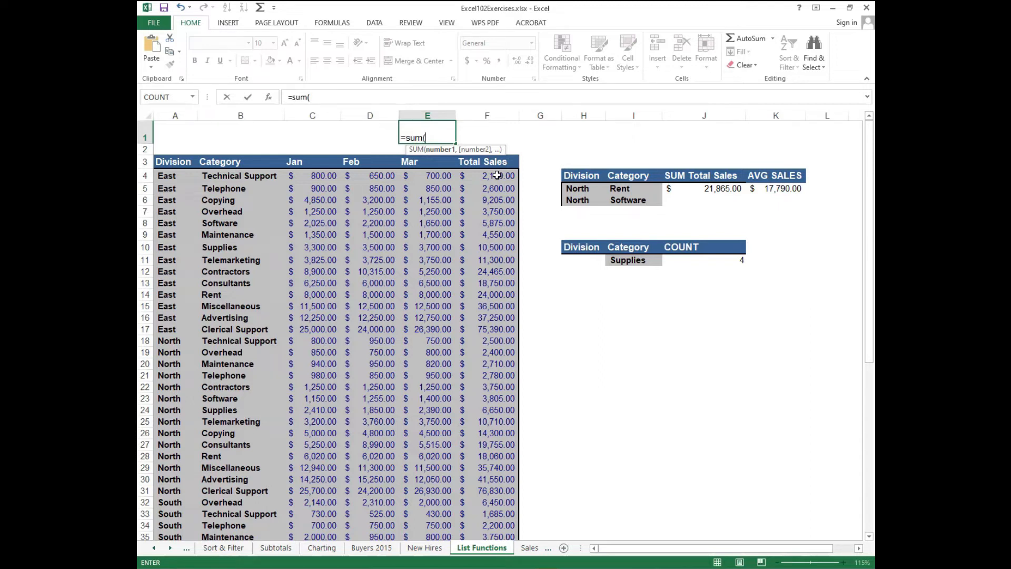
left_click_drag(497, 176, 484, 253)
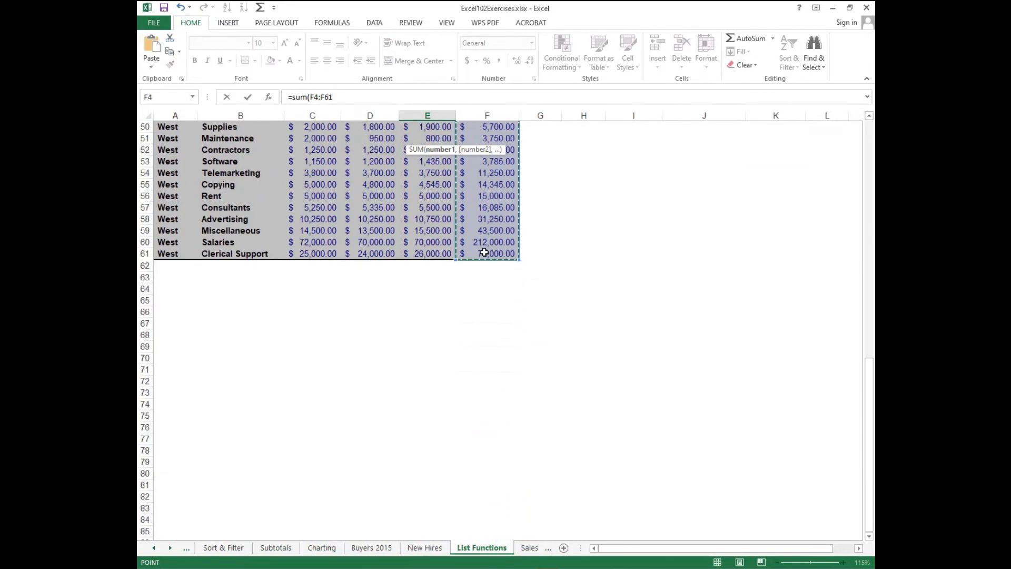
left_click(338, 95)
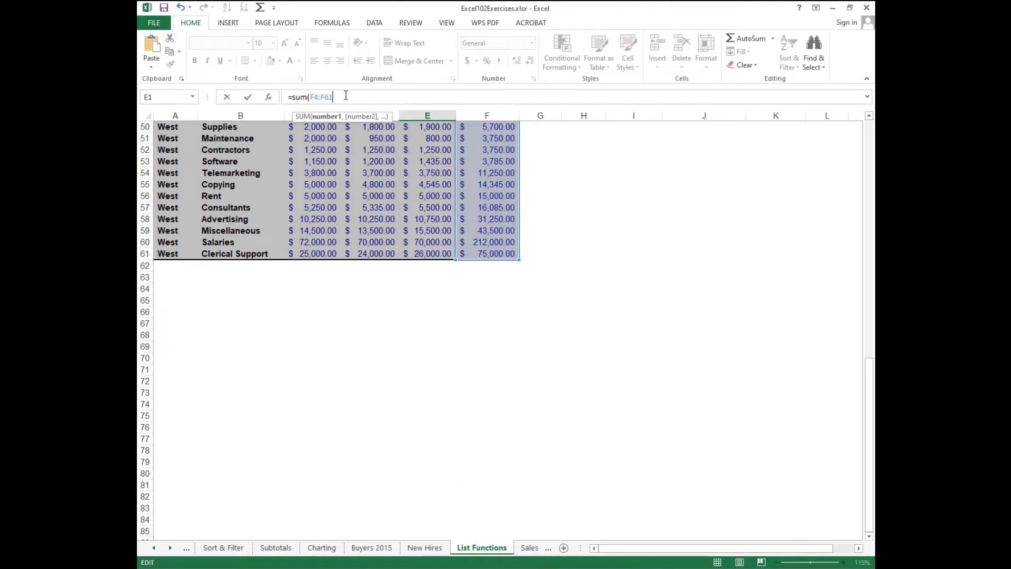
type(")")
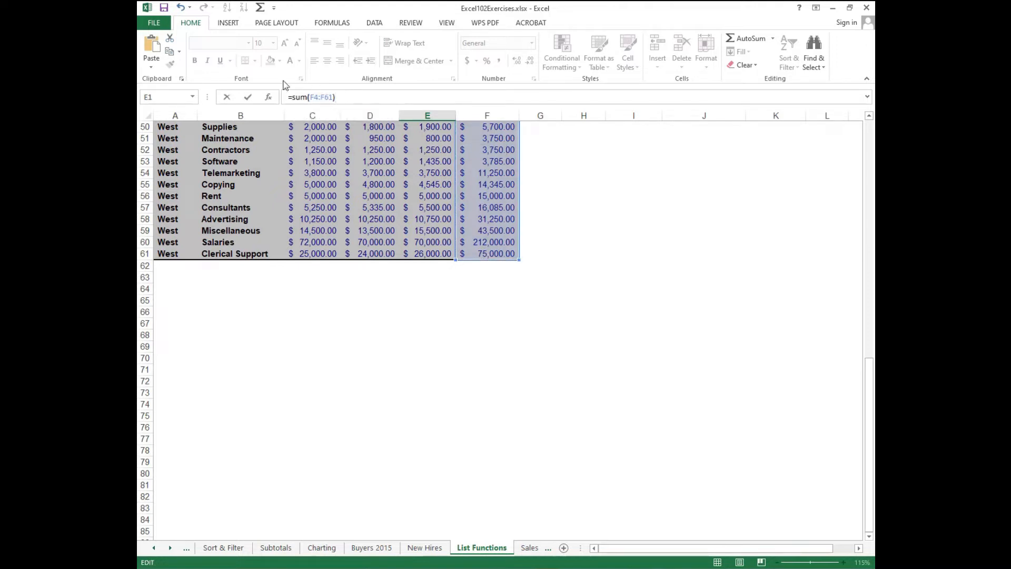
left_click(247, 98)
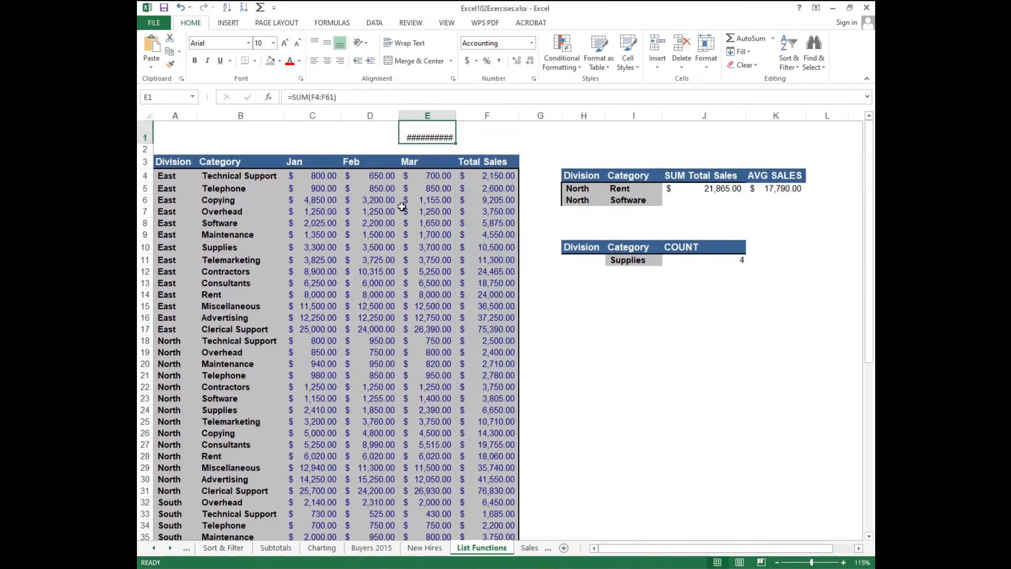
left_click_drag(456, 113, 465, 113)
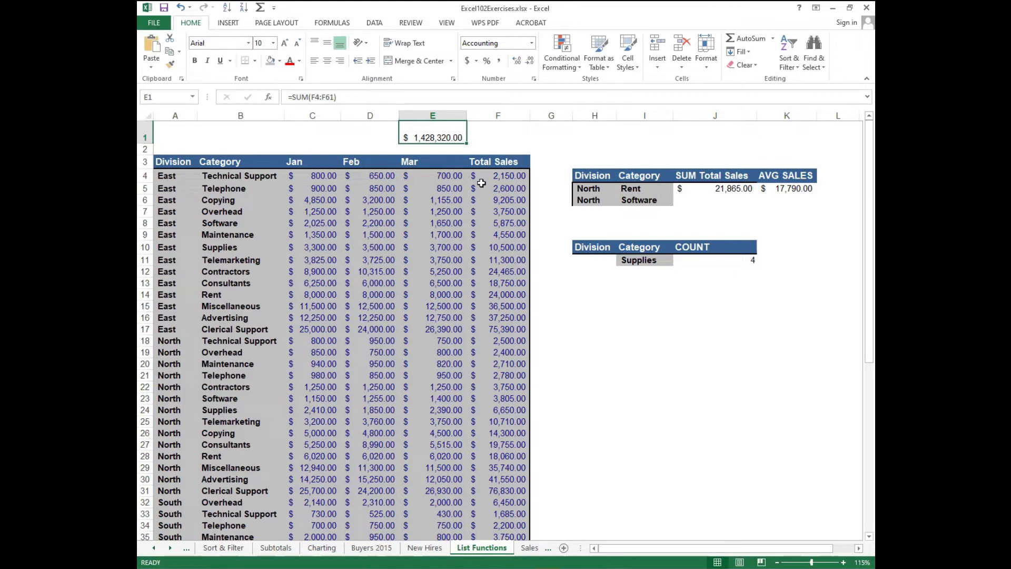
Begin a SUBTOTAL formula in cell F1 and open its function arguments dialog
left_click(484, 127)
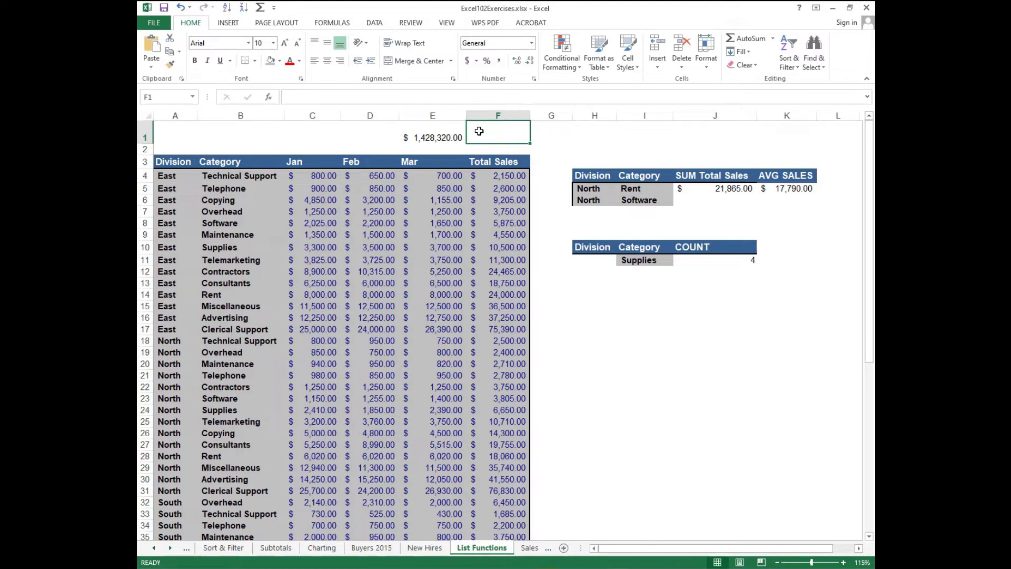
type("=")
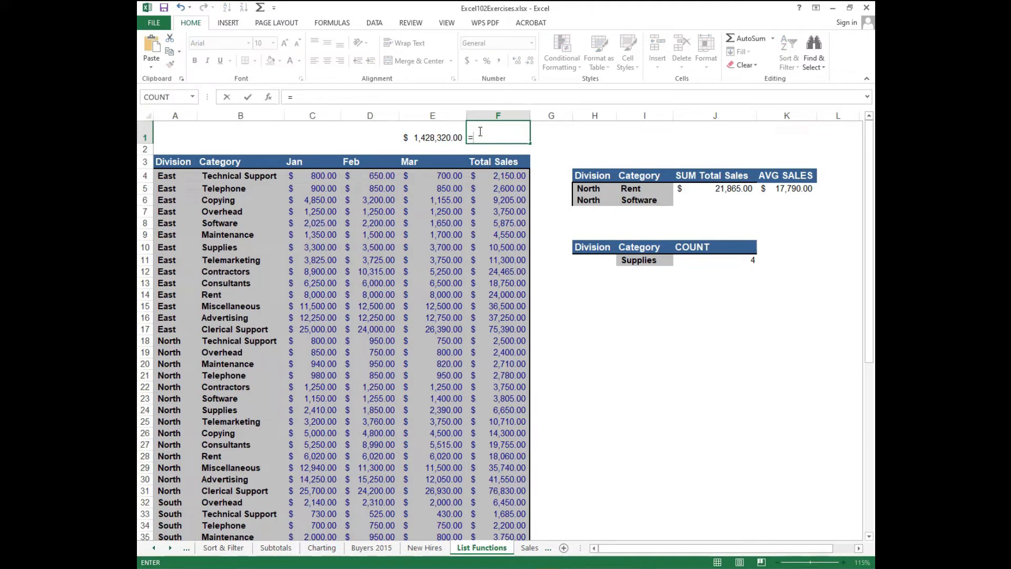
type("sub")
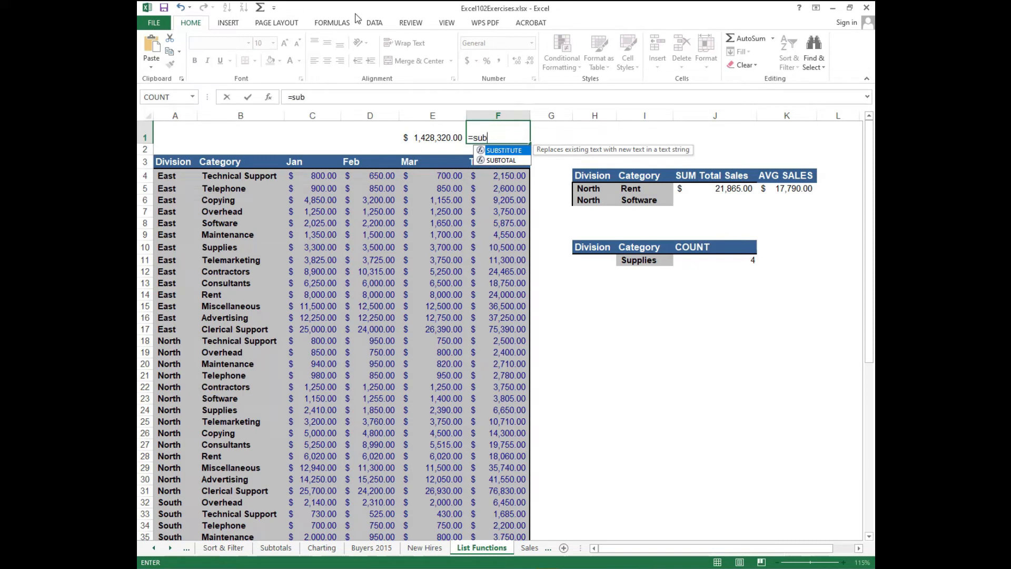
left_click(502, 160)
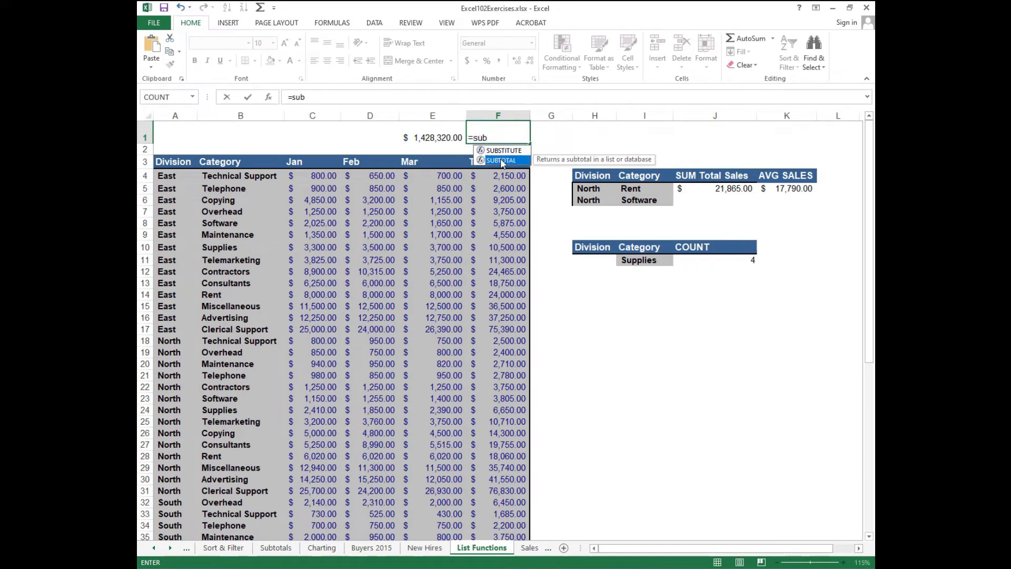
double_click(502, 160)
left_click(500, 160)
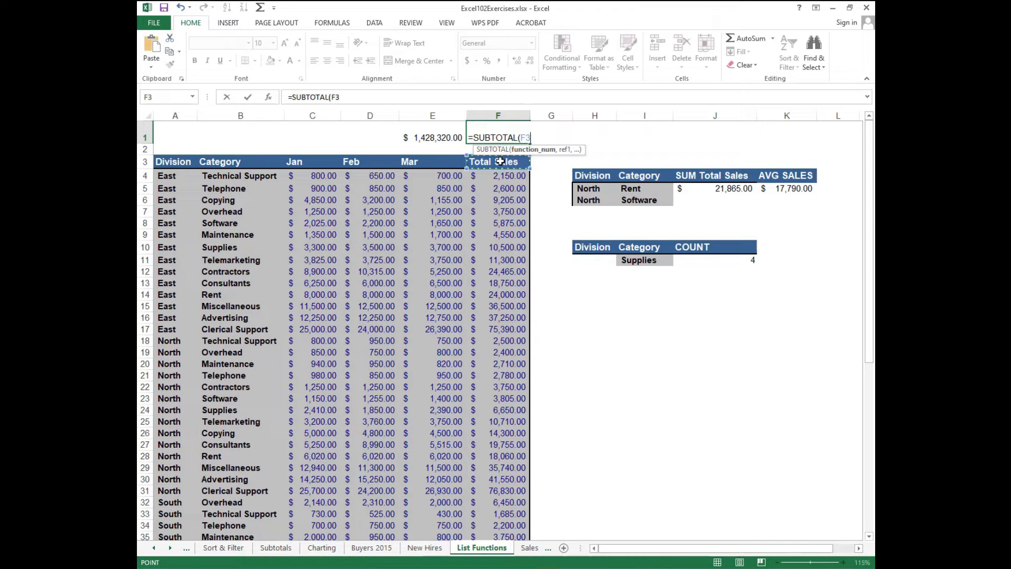
key("BackSpace")
key("BackSpace")
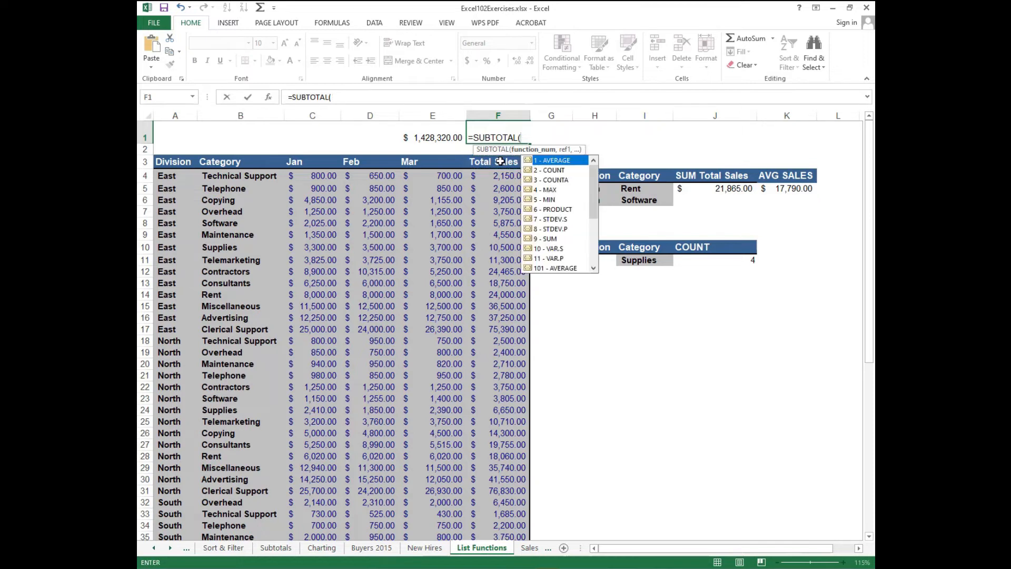
left_click(269, 98)
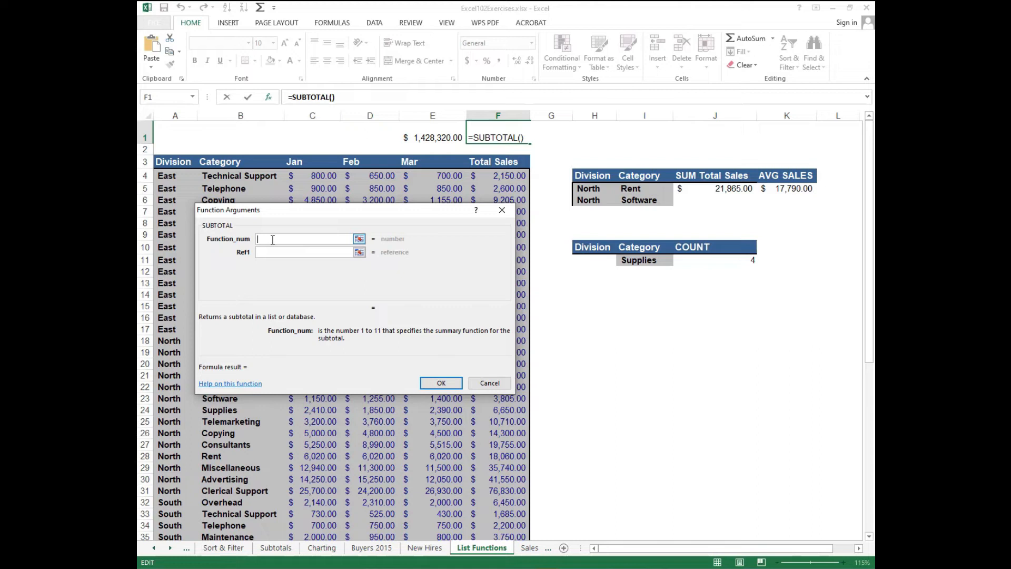
Open the help article on SUBTOTAL, enlarge it to examine the function number table, and close it
left_click(237, 384)
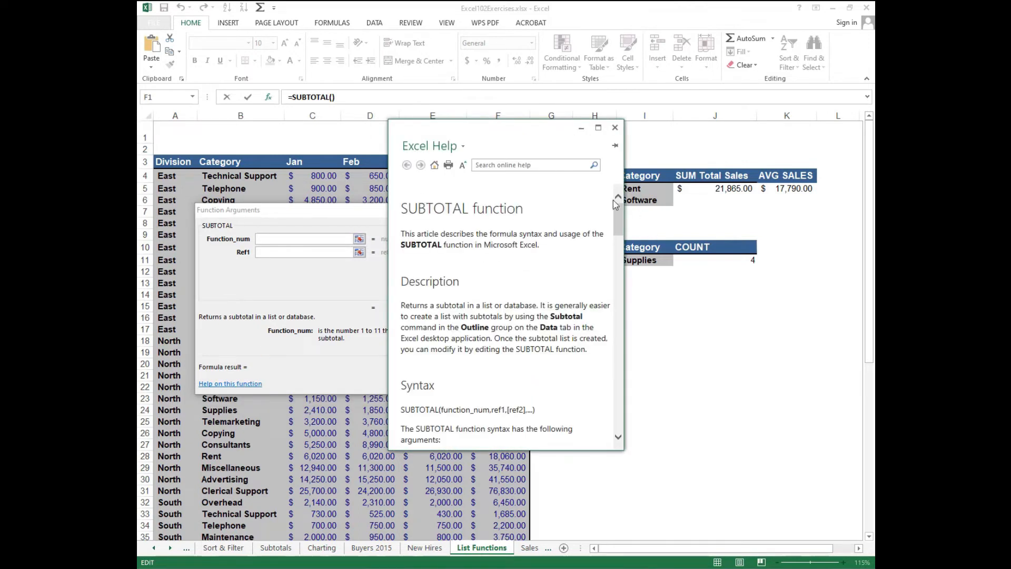
left_click_drag(624, 222, 665, 225)
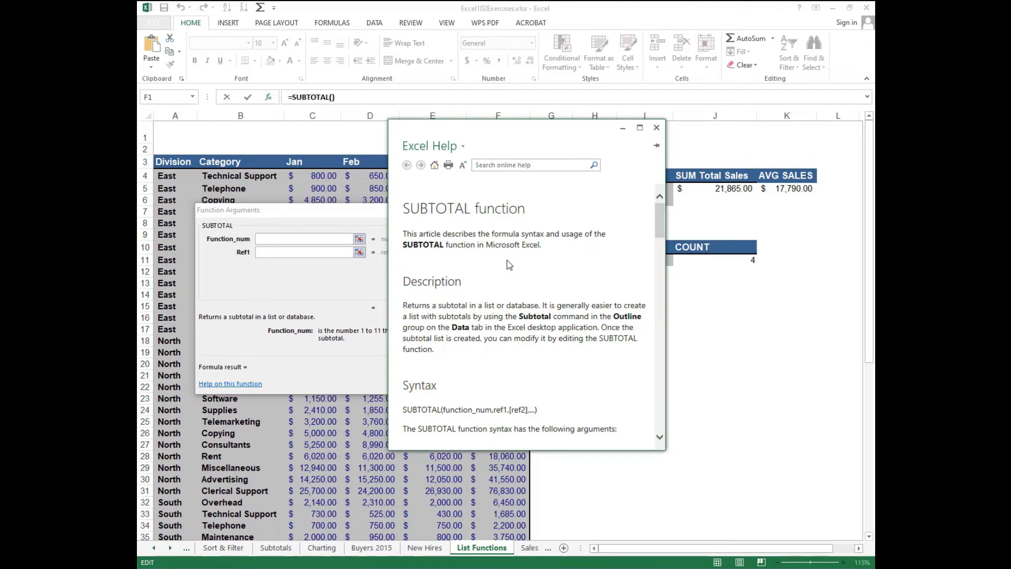
scroll(519, 312, "down", 6)
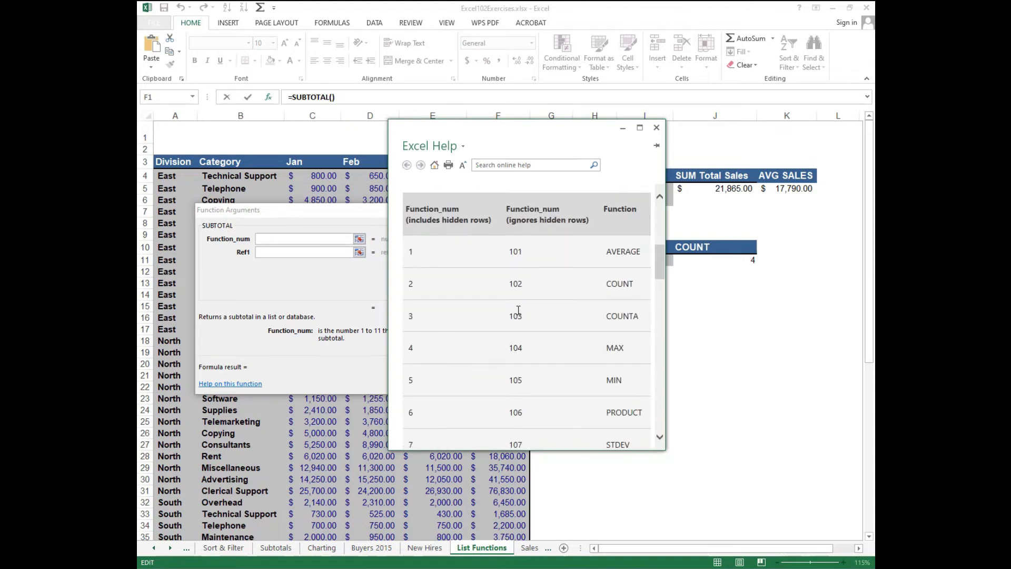
left_click_drag(665, 449, 747, 546)
left_click_drag(573, 125, 555, 29)
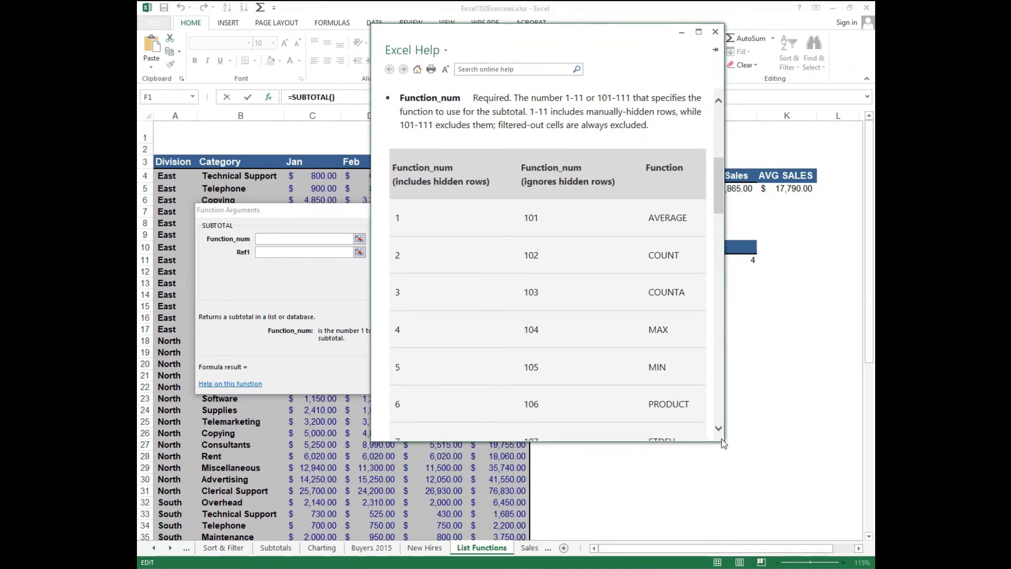
left_click_drag(723, 444, 698, 535)
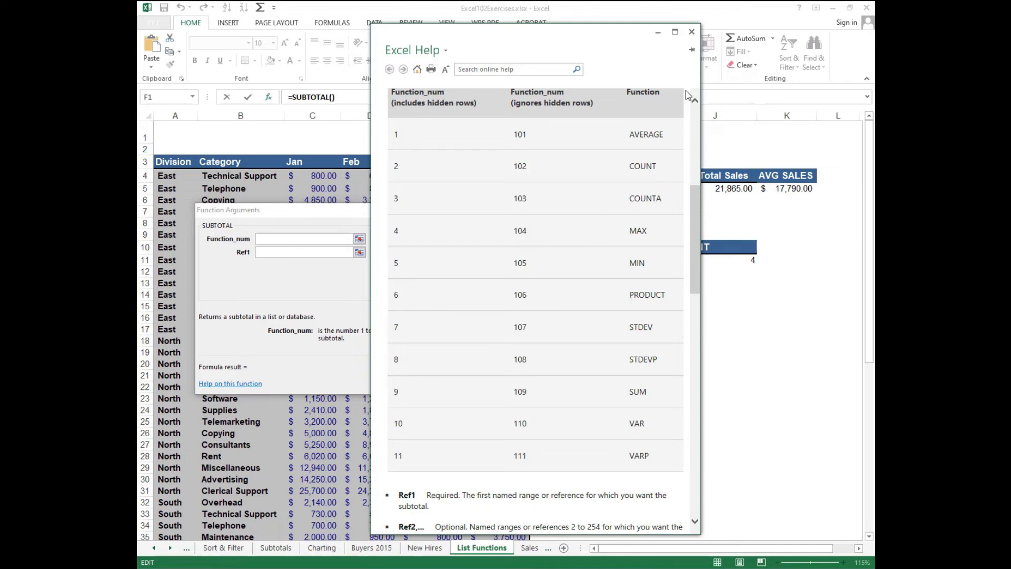
left_click(691, 34)
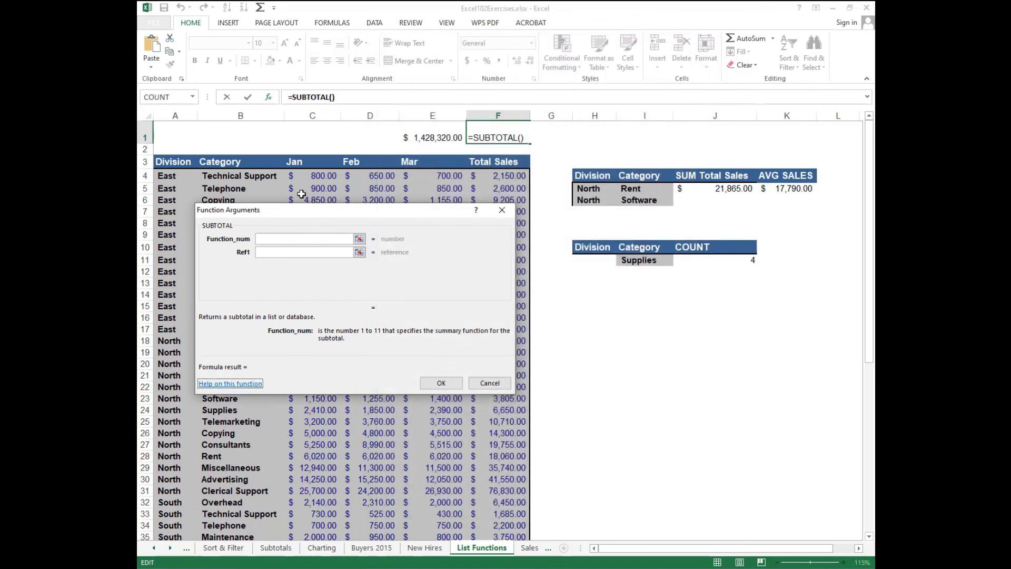
Complete the SUBTOTAL in F1 with function number 9 and range F4:F61, and apply the Accounting number format
left_click(283, 239)
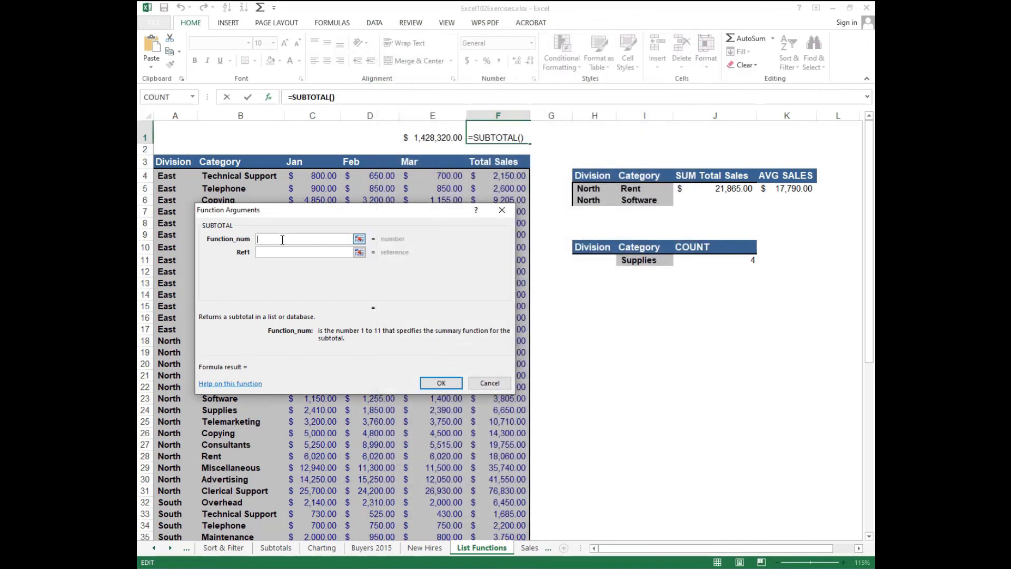
type("9")
left_click(268, 253)
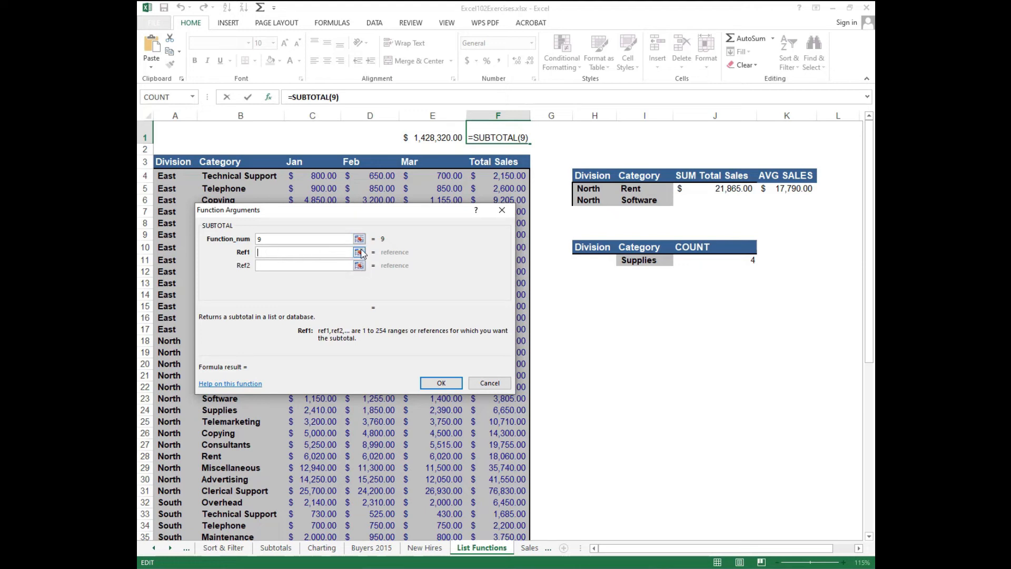
left_click(514, 174)
left_click_drag(515, 174, 510, 508)
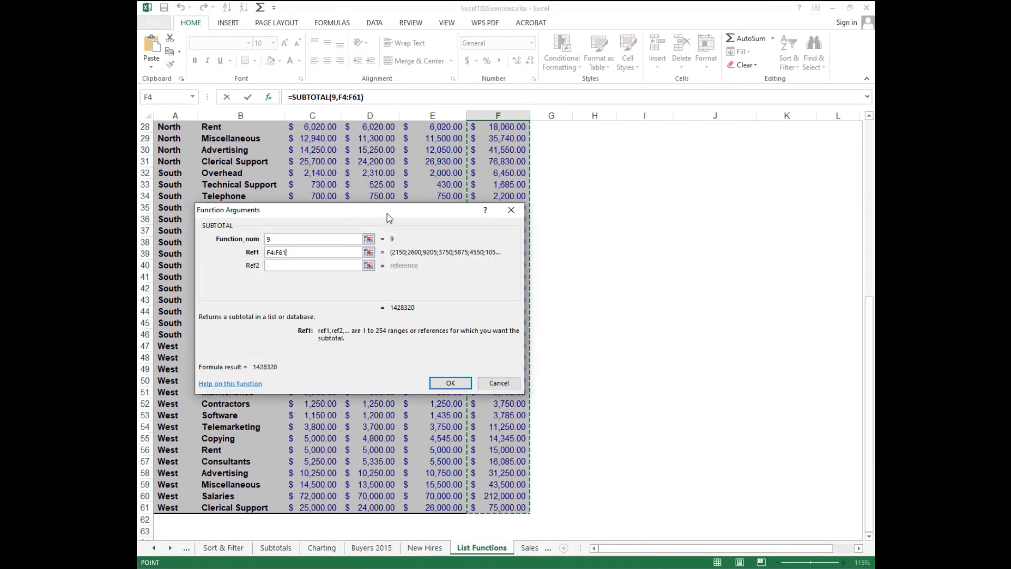
left_click(450, 383)
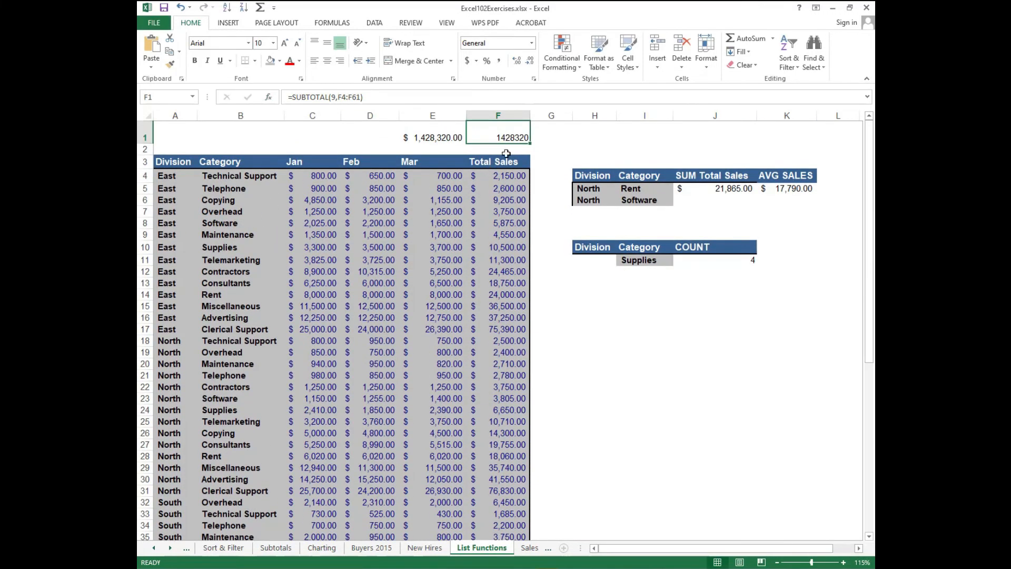
left_click(468, 61)
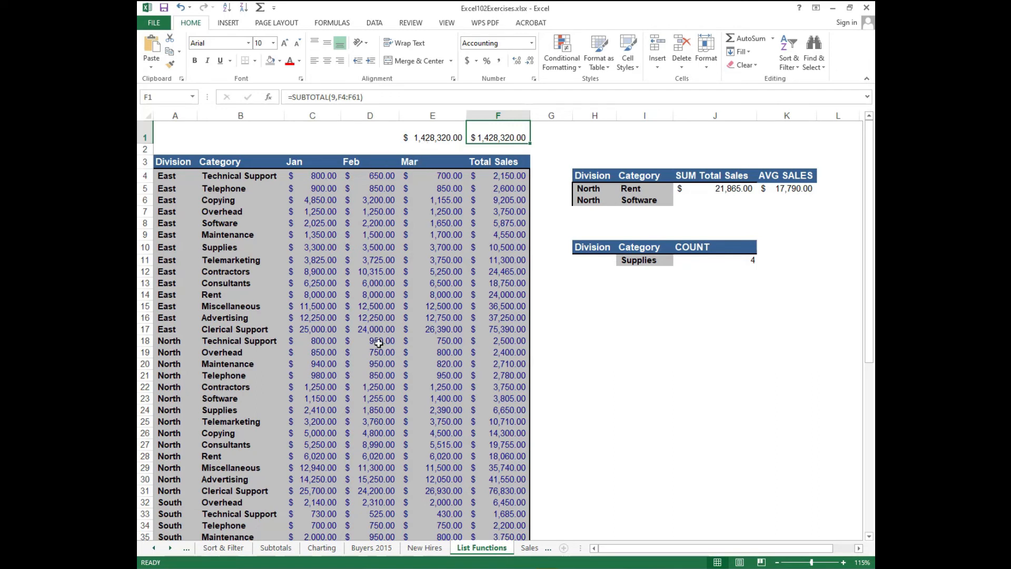
Turn on filtering for the sales list and filter the Division column to show only East
left_click(357, 332)
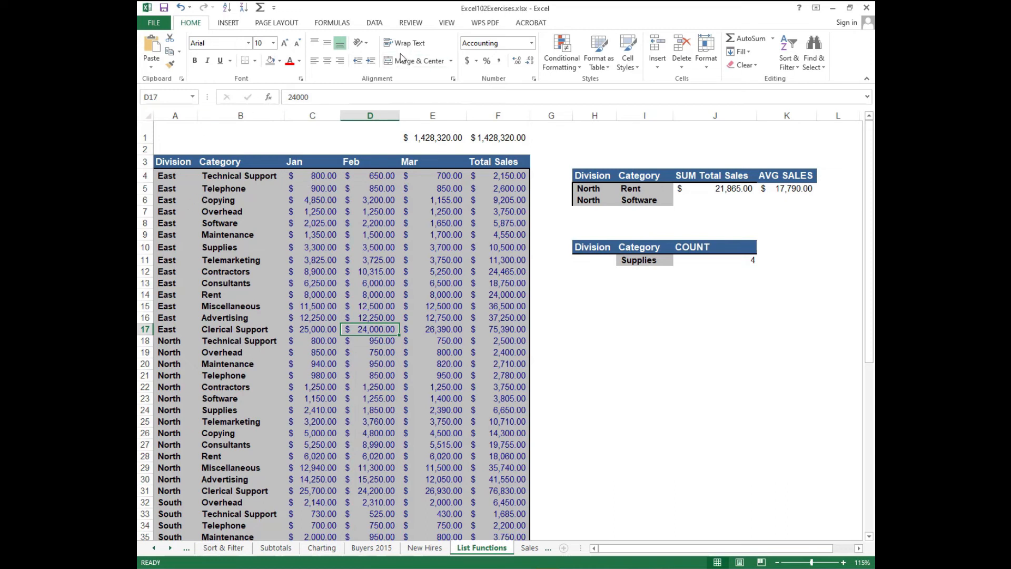
left_click(373, 23)
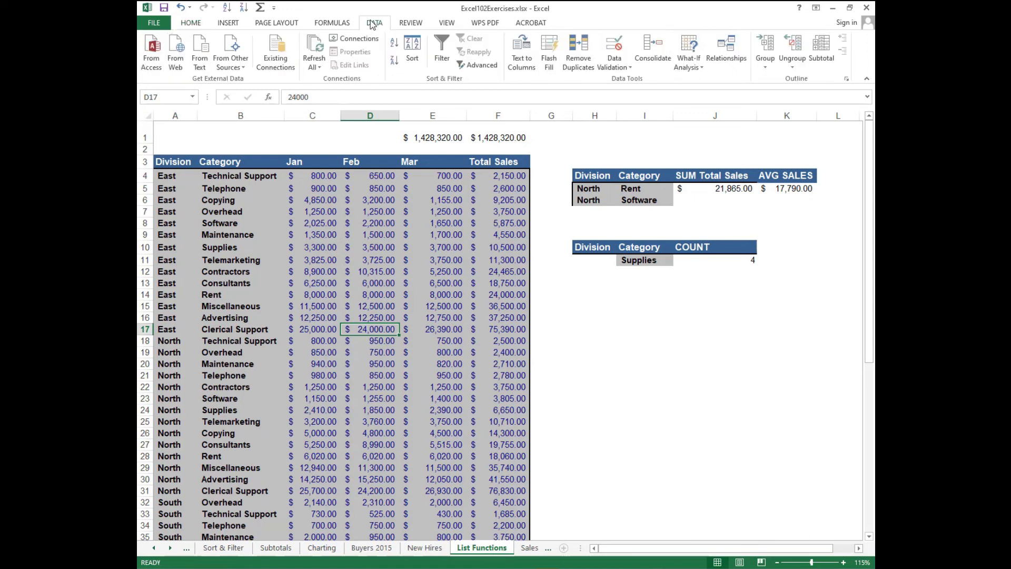
left_click(442, 50)
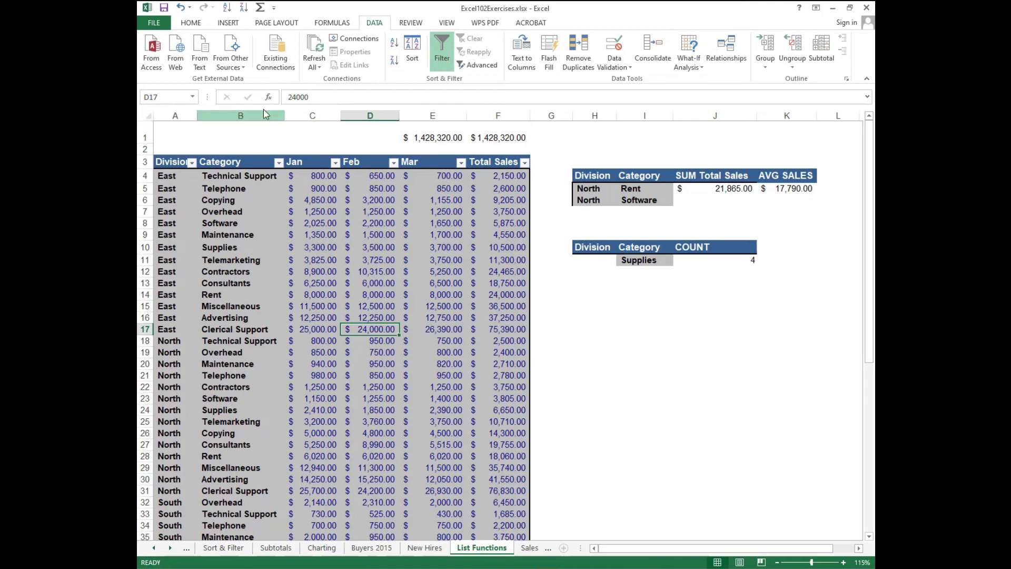
left_click(193, 163)
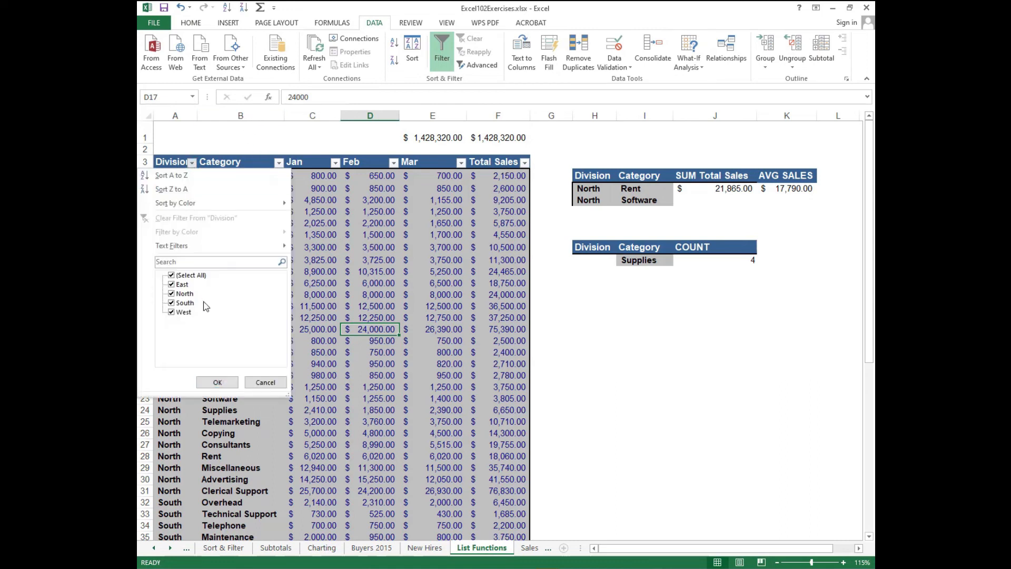
left_click(172, 276)
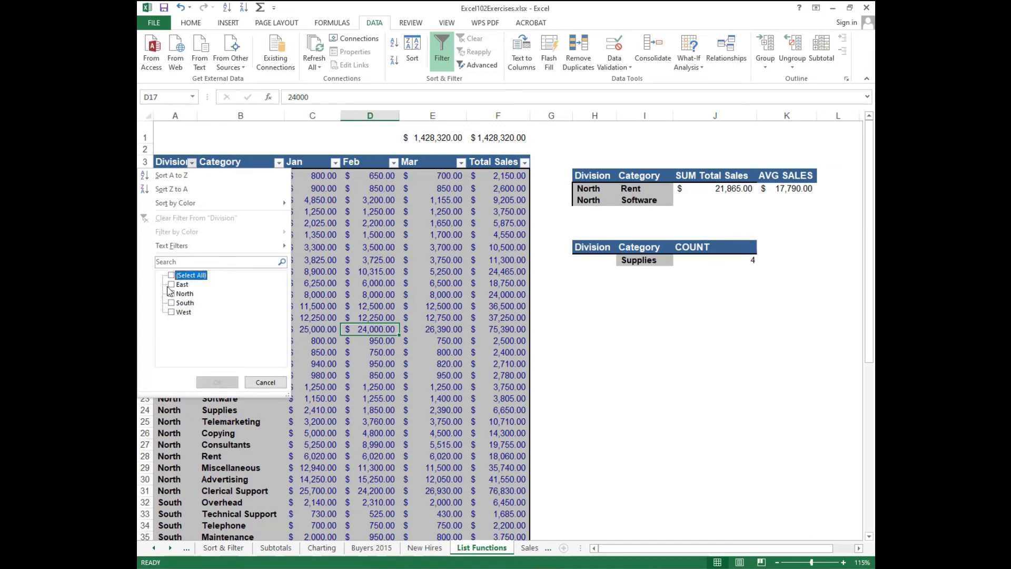
left_click(171, 284)
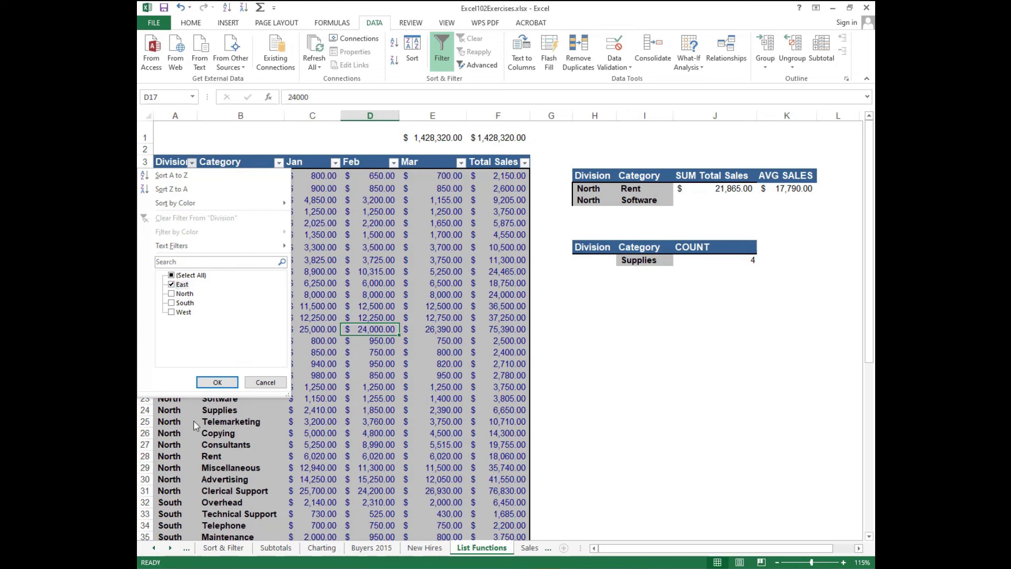
left_click(217, 385)
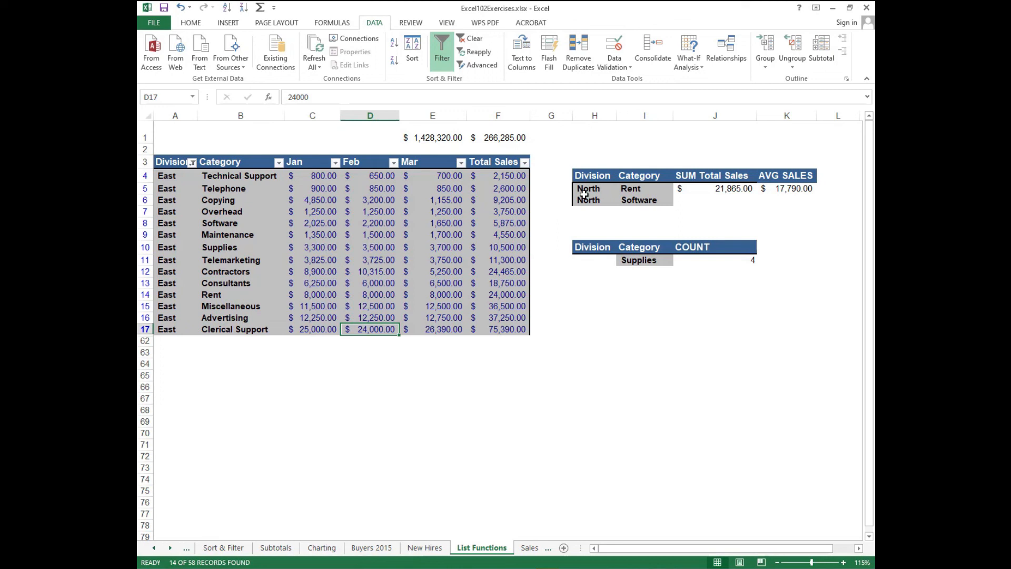
Inspect criteria cells I6 and H5 in the Division and Category table beside the sales list
left_click(638, 198)
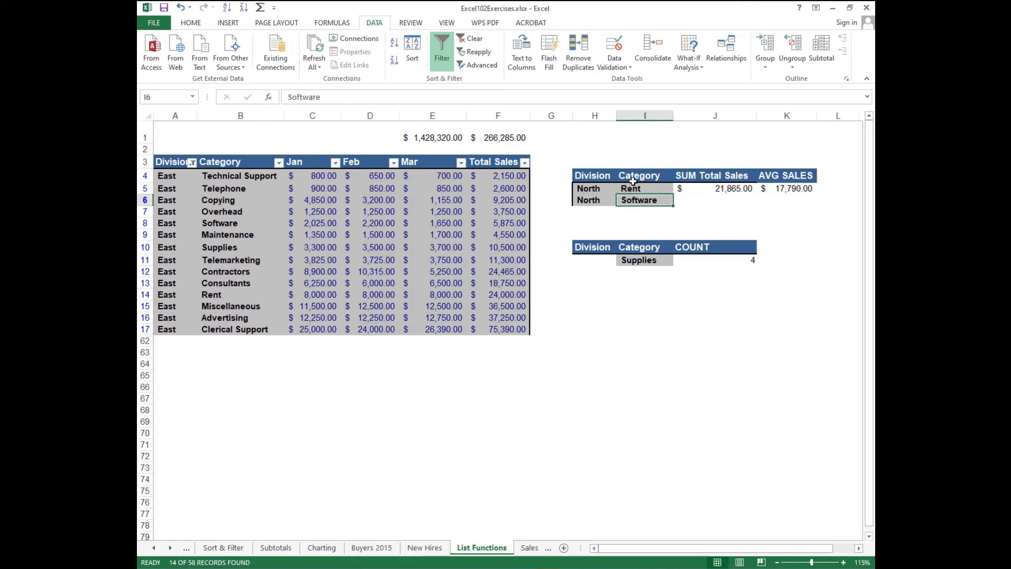
left_click(596, 189)
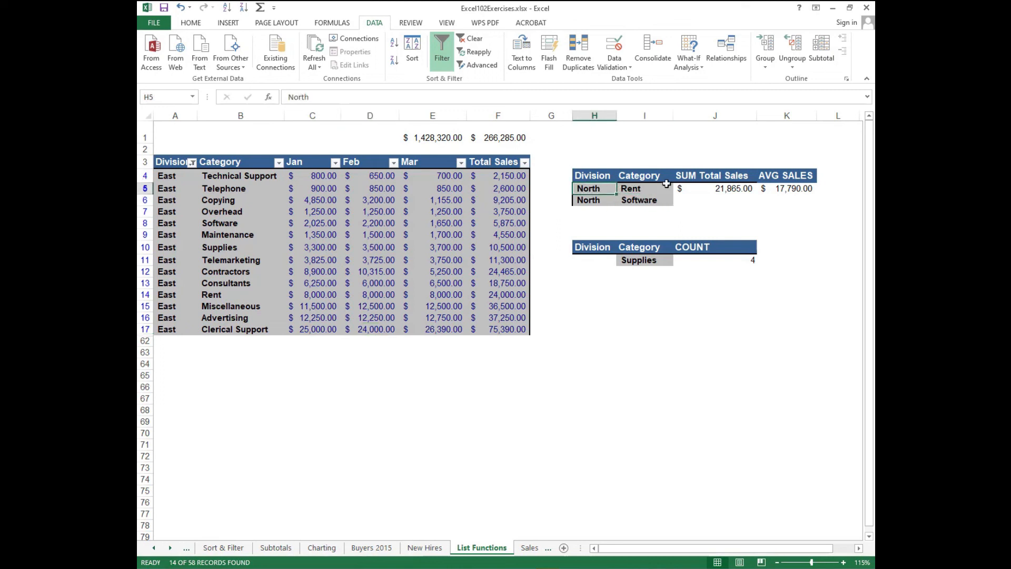